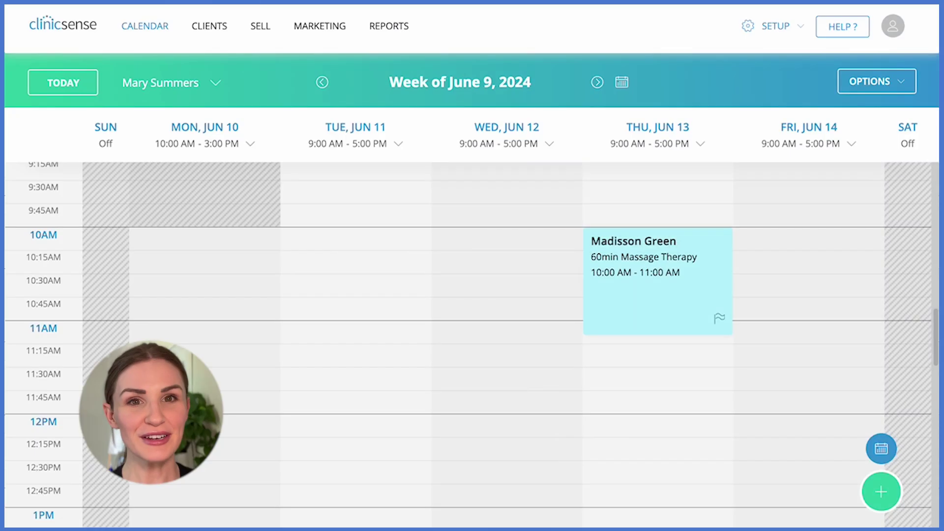
Open the June 13 appointment's treatment note on Basic SOAP and bring up past notes
{"action": "left_click", "coordinate": [722, 248]}
{"action": "left_click", "coordinate": [101, 108]}
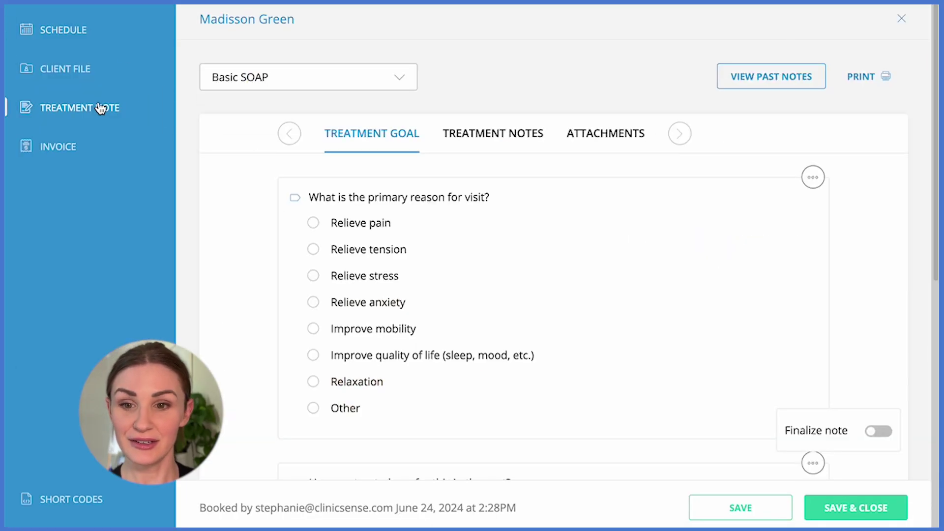
{"action": "left_click", "coordinate": [295, 78]}
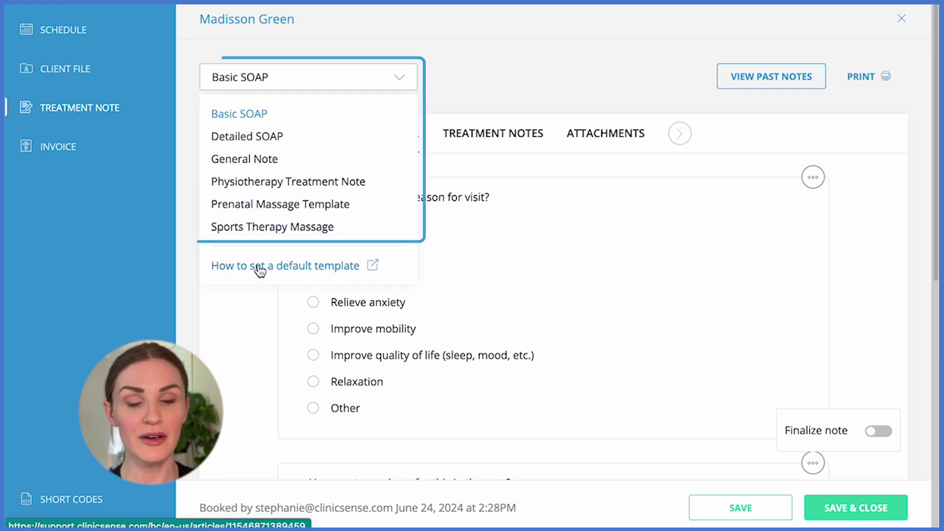
{"action": "left_click", "coordinate": [234, 116]}
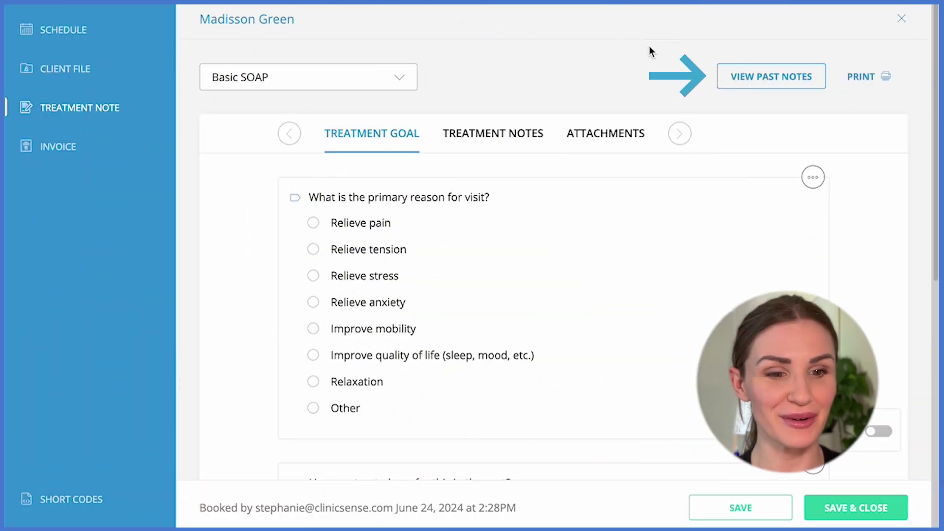
{"action": "left_click", "coordinate": [791, 77]}
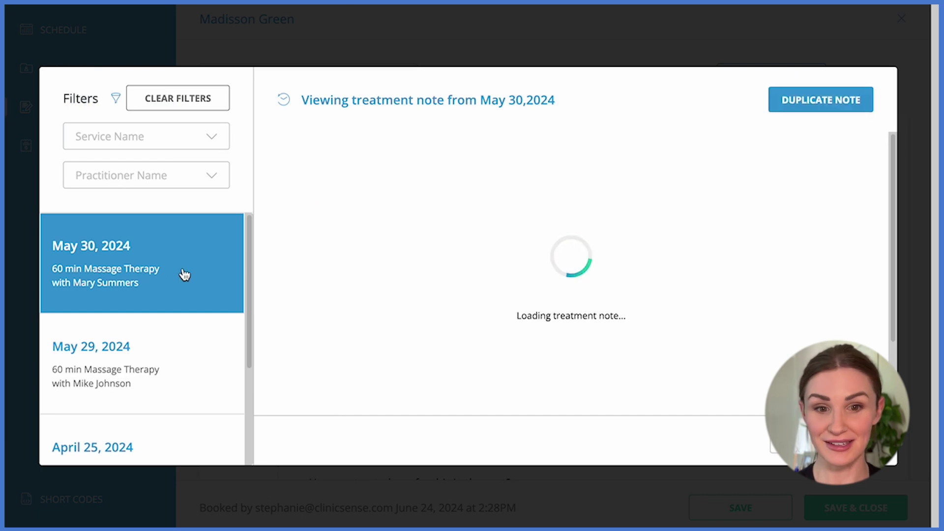
Read through the TREATMENT NOTES section of the May 30, 2024 past note
{"action": "left_click", "coordinate": [468, 154]}
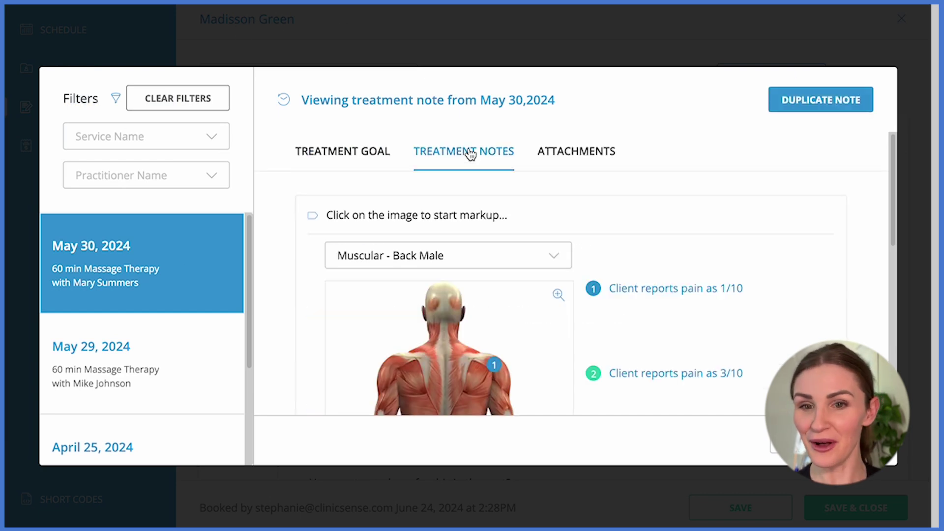
{"action": "scroll", "coordinate": [588, 358], "scroll_direction": "down", "scroll_amount": 10}
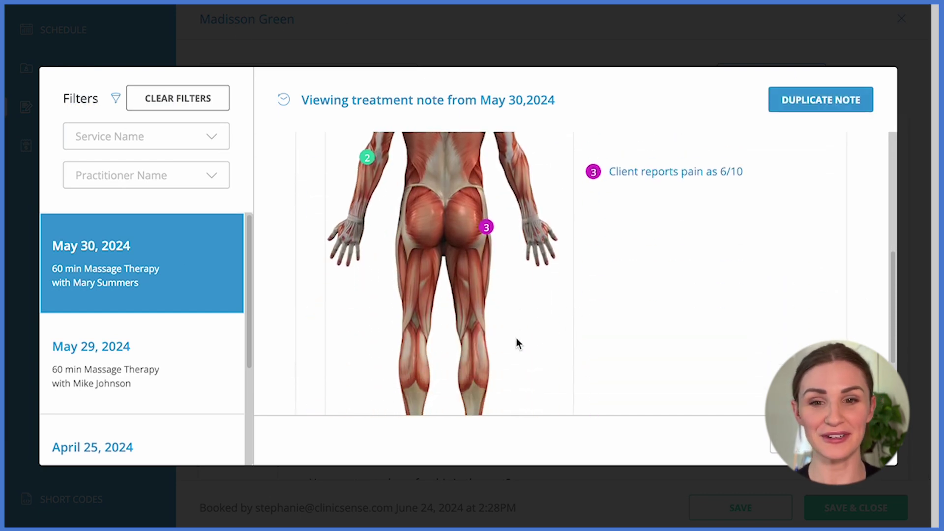
{"action": "scroll", "coordinate": [515, 338], "scroll_direction": "up", "scroll_amount": 10}
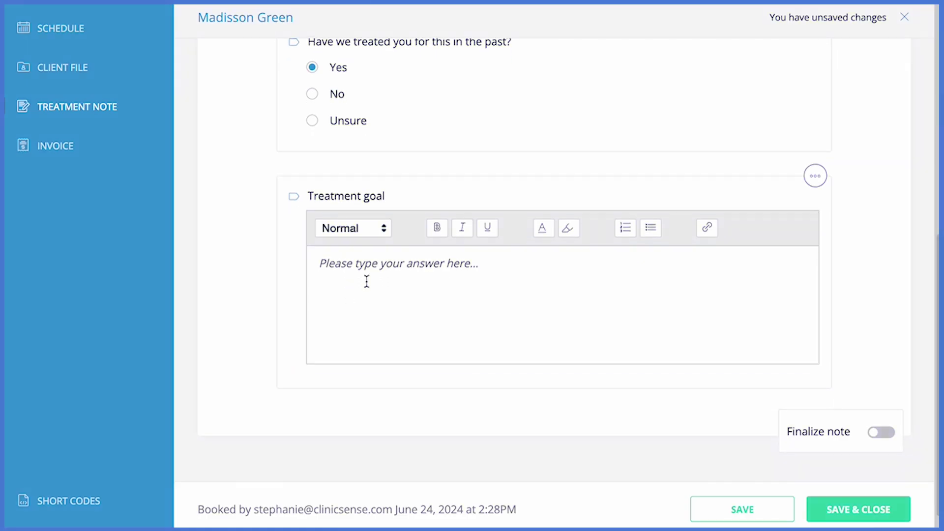
{"action": "scroll", "coordinate": [366, 290], "scroll_direction": "up", "scroll_amount": 9}
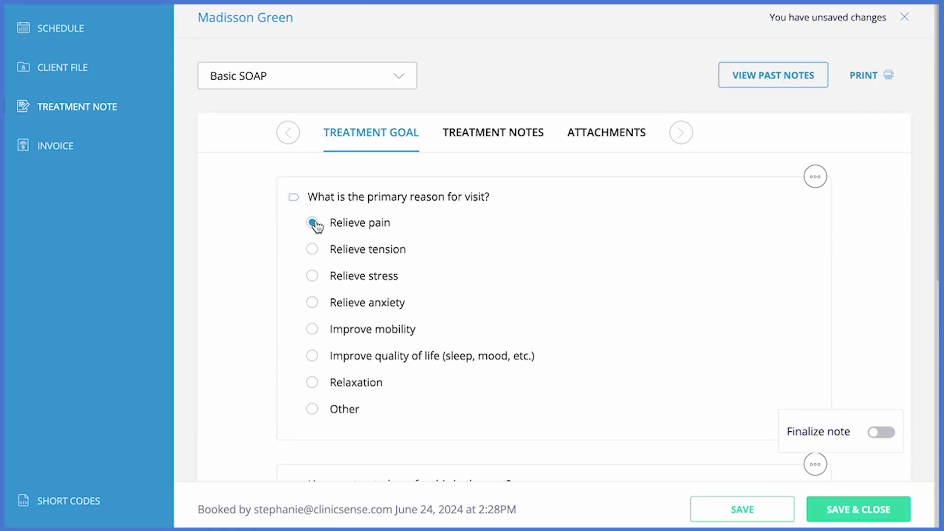
Tag pain markers on the shoulder, lower back and hip of the muscle chart
{"action": "scroll", "coordinate": [344, 246], "scroll_direction": "down", "scroll_amount": 5}
{"action": "scroll", "coordinate": [374, 255], "scroll_direction": "up", "scroll_amount": 5}
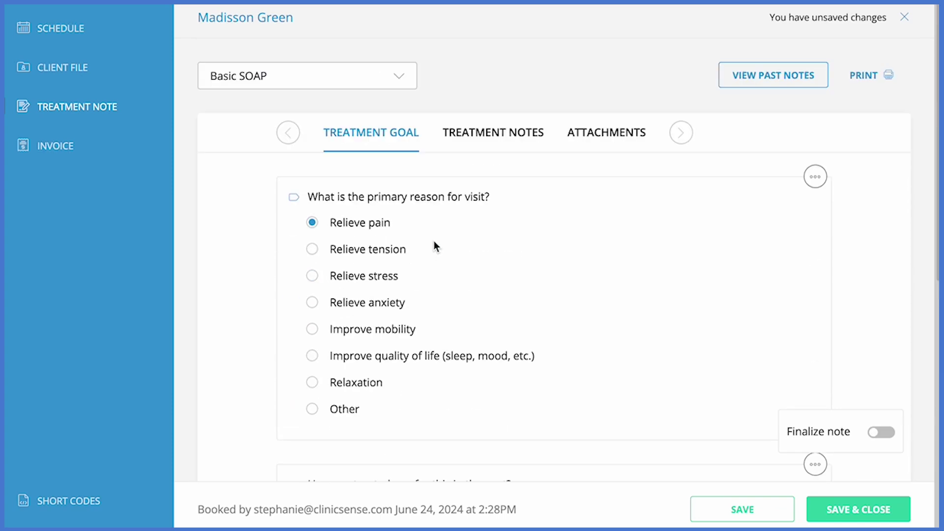
{"action": "left_click", "coordinate": [502, 134]}
{"action": "scroll", "coordinate": [560, 182], "scroll_direction": "down", "scroll_amount": 3}
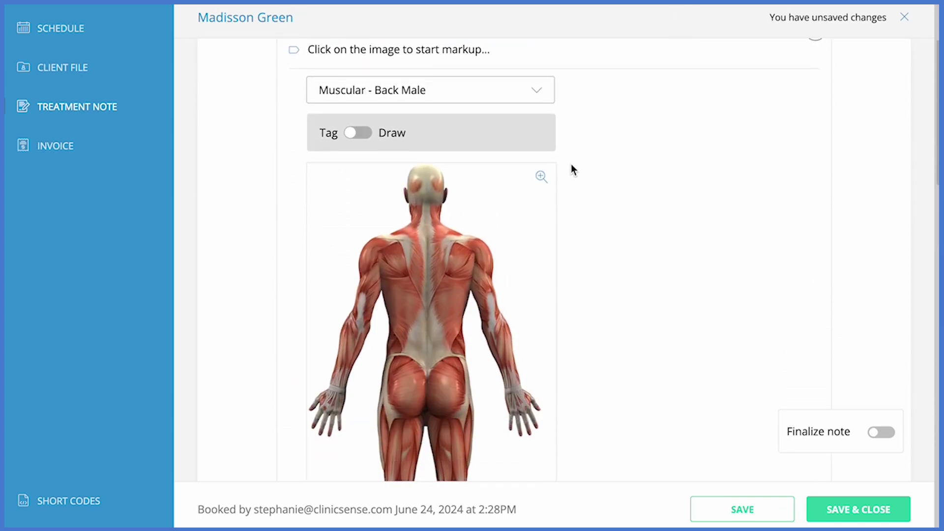
{"action": "left_click", "coordinate": [372, 240]}
{"action": "type", "text": "p1"}
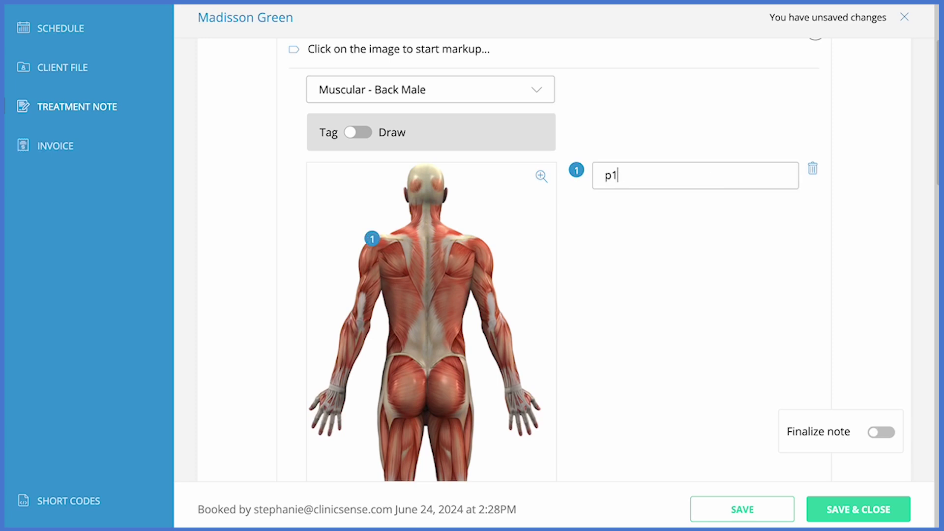
{"action": "left_click", "coordinate": [458, 318]}
{"action": "type", "text": "ports pain as 2/10"}
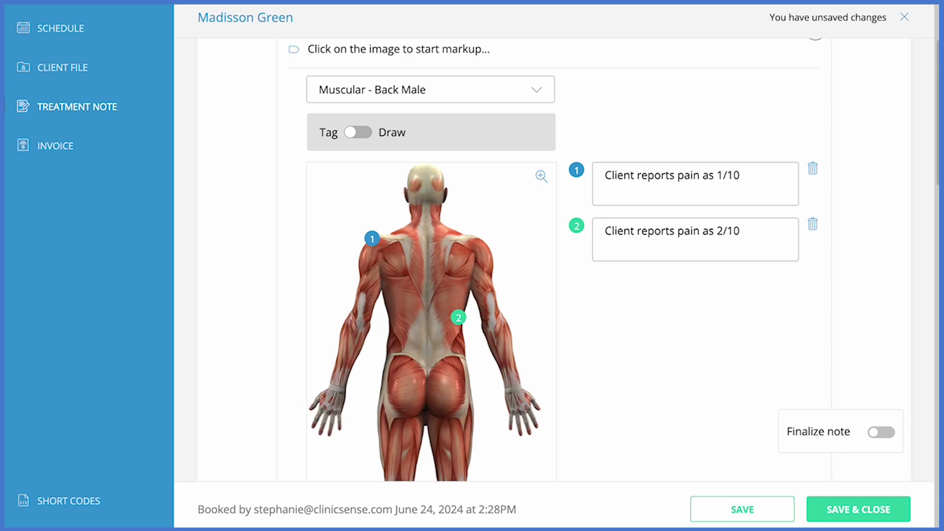
{"action": "left_click", "coordinate": [383, 406]}
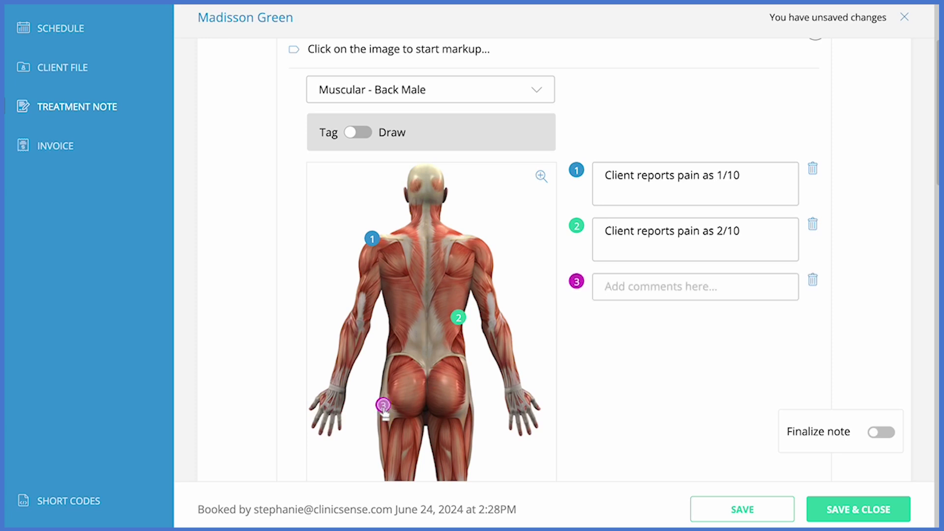
{"action": "type", "text": "ports pain as 4/10"}
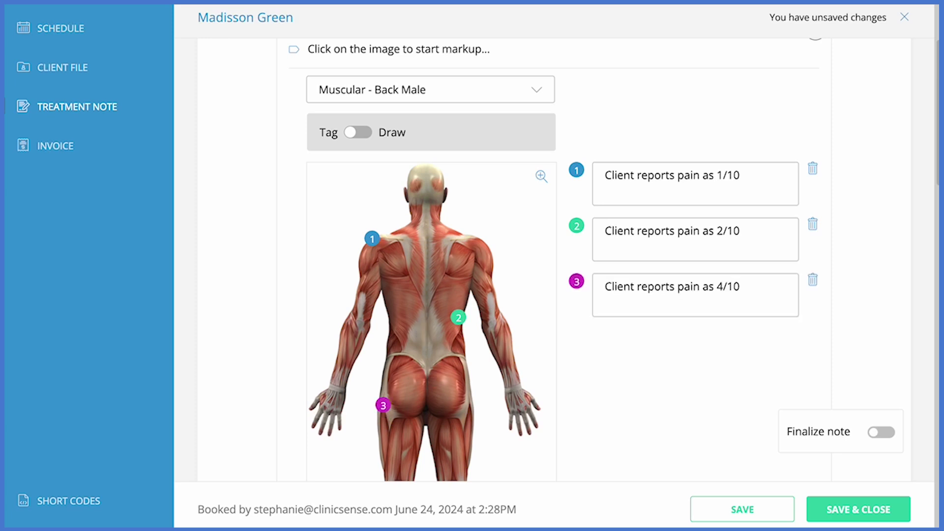
Mark the treatment note as final and save and close it
{"action": "scroll", "coordinate": [536, 333], "scroll_direction": "down", "scroll_amount": 4}
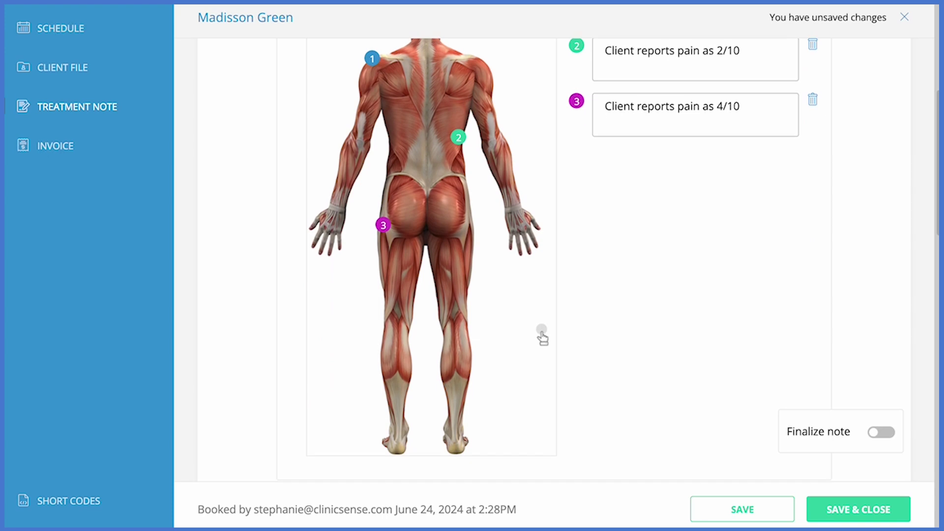
{"action": "left_click", "coordinate": [883, 433]}
{"action": "scroll", "coordinate": [728, 317], "scroll_direction": "up", "scroll_amount": 5}
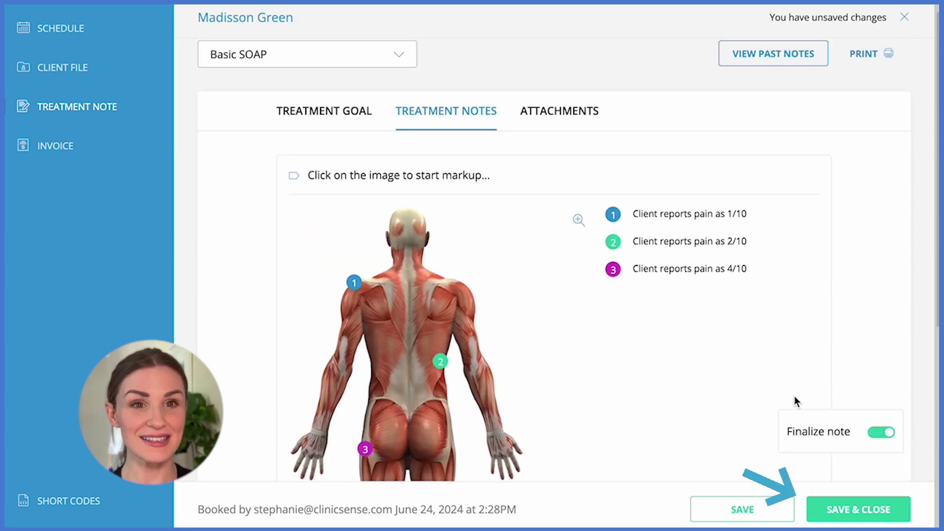
{"action": "left_click", "coordinate": [874, 511]}
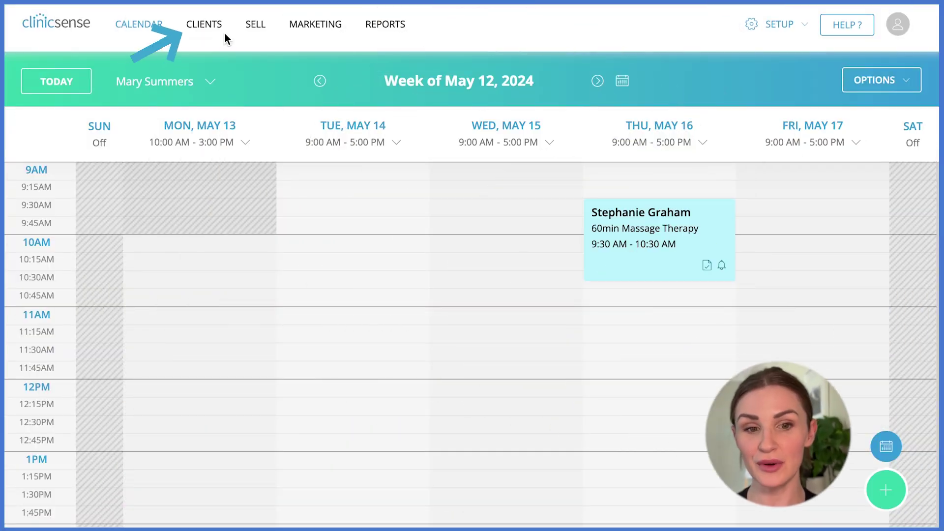
Switch from the calendar to the CLIENTS page
{"action": "left_click", "coordinate": [200, 28]}
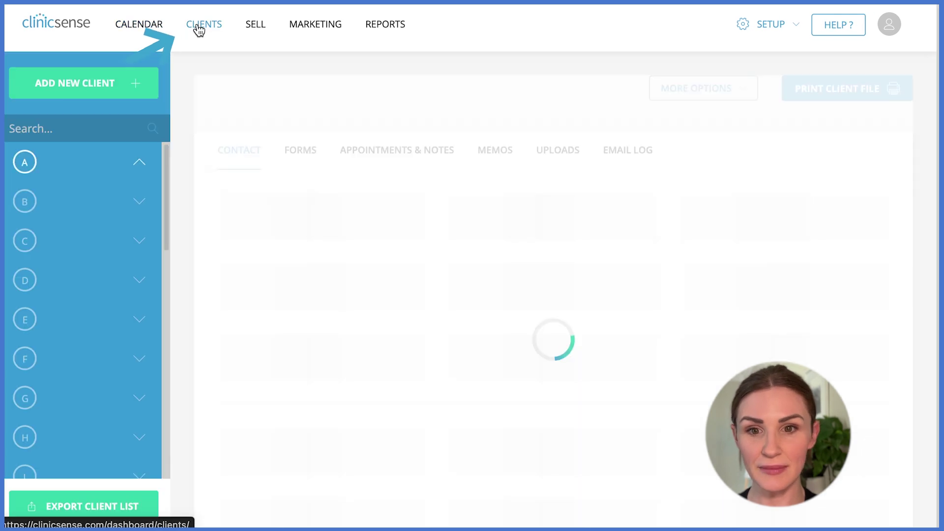
Find the client in the list and open their Jul 26, 2023 appointment from Appointments & Notes
{"action": "left_click", "coordinate": [99, 252]}
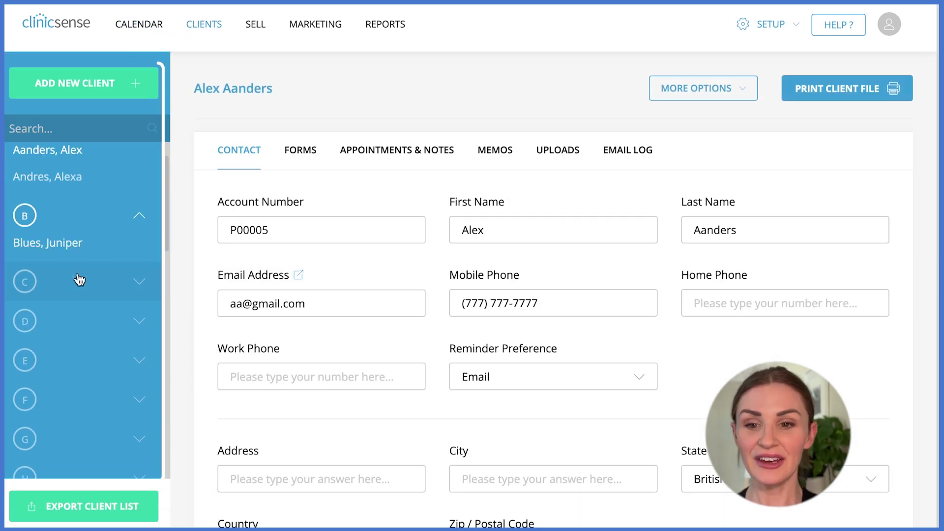
{"action": "left_click", "coordinate": [80, 283]}
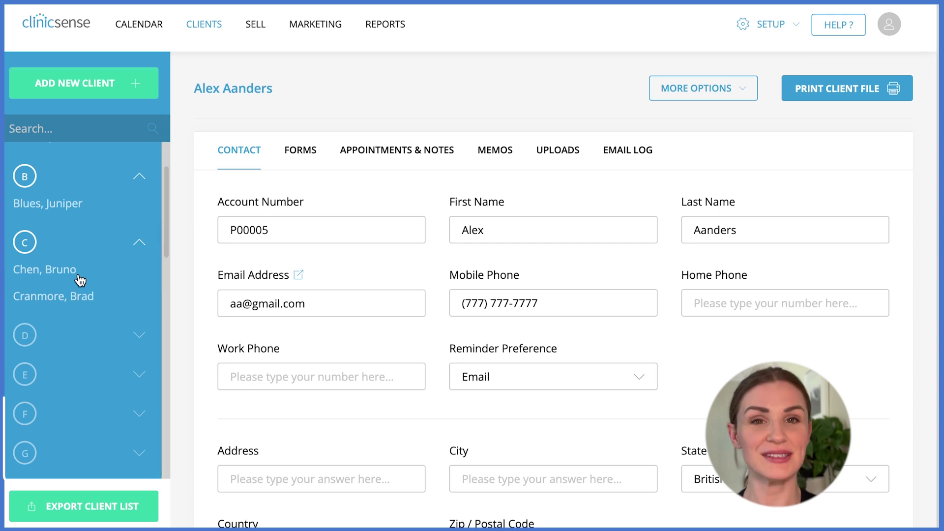
{"action": "scroll", "coordinate": [262, 64], "scroll_direction": "down", "scroll_amount": 1}
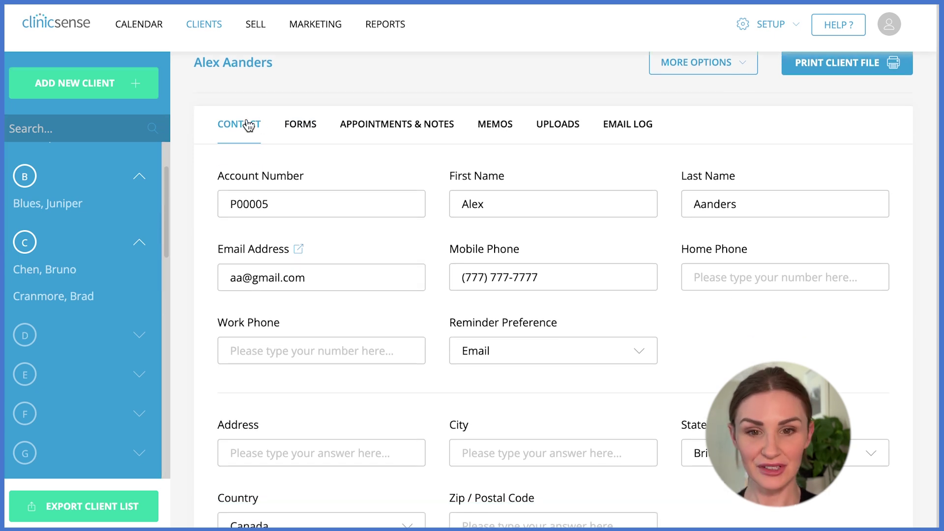
{"action": "left_click", "coordinate": [301, 125]}
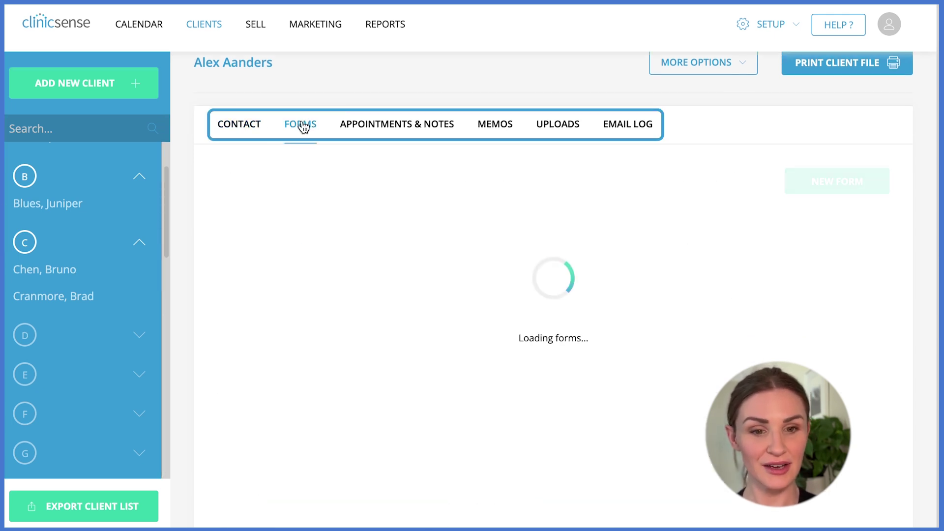
{"action": "left_click", "coordinate": [343, 128]}
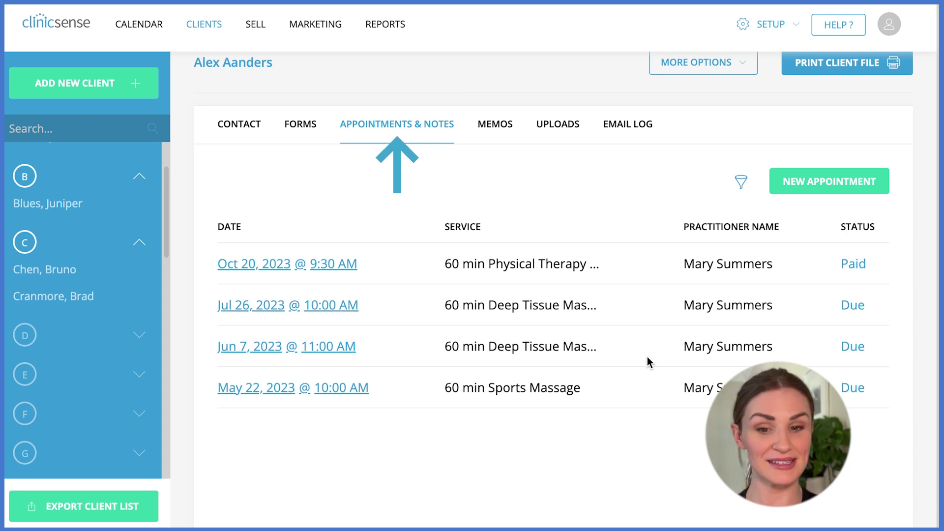
{"action": "scroll", "coordinate": [500, 331], "scroll_direction": "down", "scroll_amount": 1}
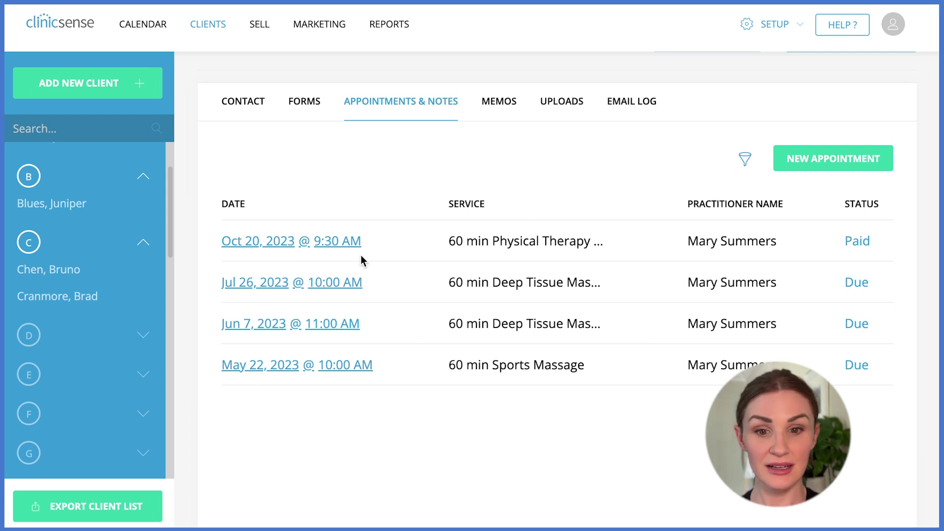
{"action": "left_click", "coordinate": [344, 282]}
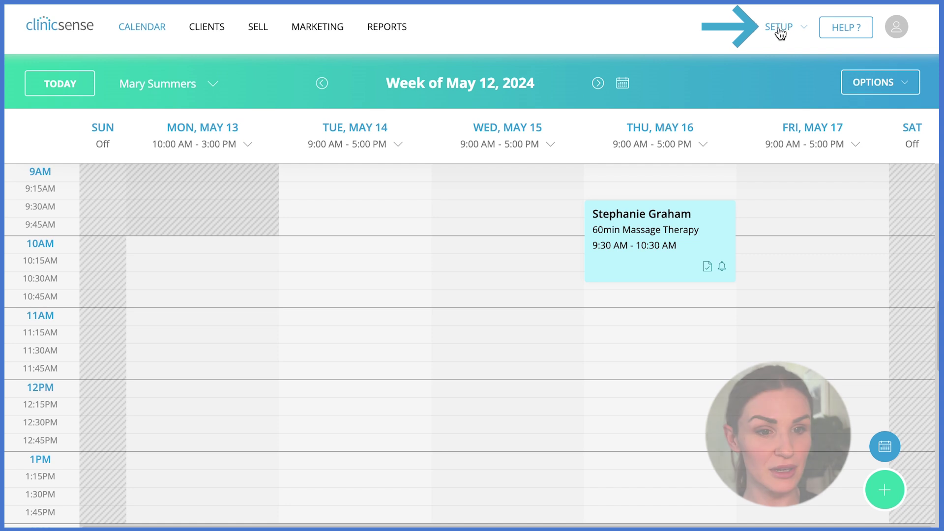
Open the Treatment Note Builder on the Detailed SOAP template
{"action": "left_click", "coordinate": [776, 30]}
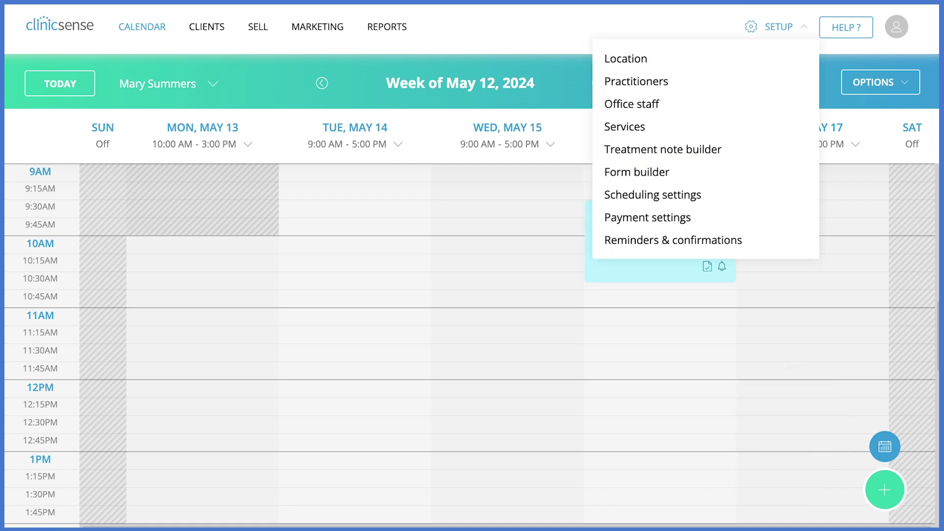
{"action": "left_click", "coordinate": [671, 153]}
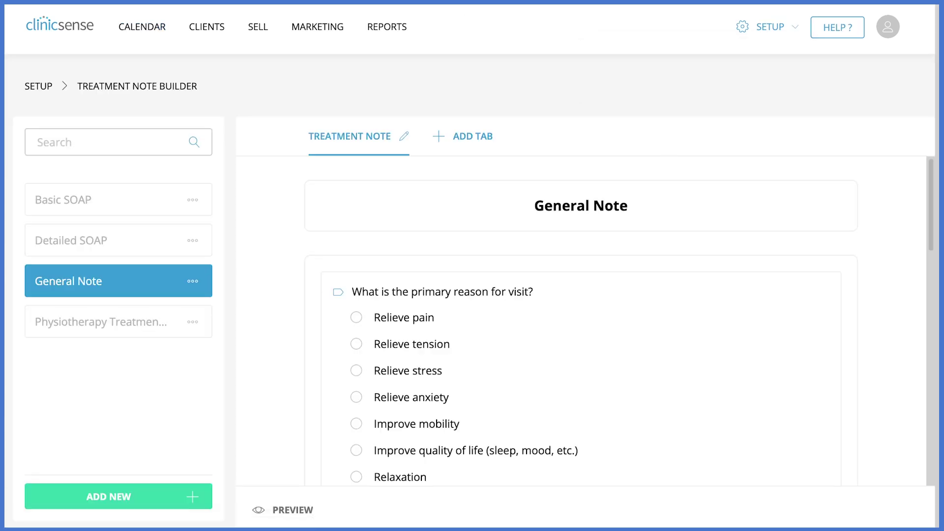
{"action": "left_click", "coordinate": [103, 240]}
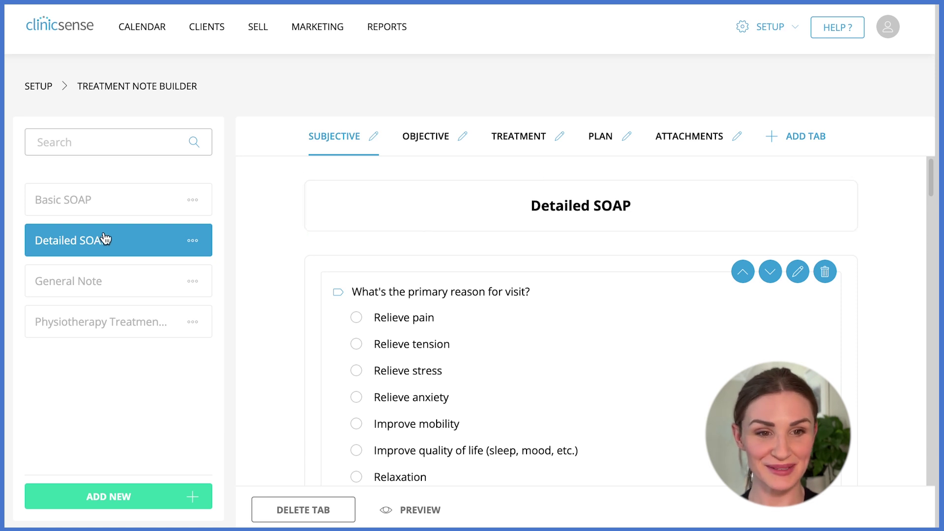
{"action": "scroll", "coordinate": [500, 197], "scroll_direction": "down", "scroll_amount": 3}
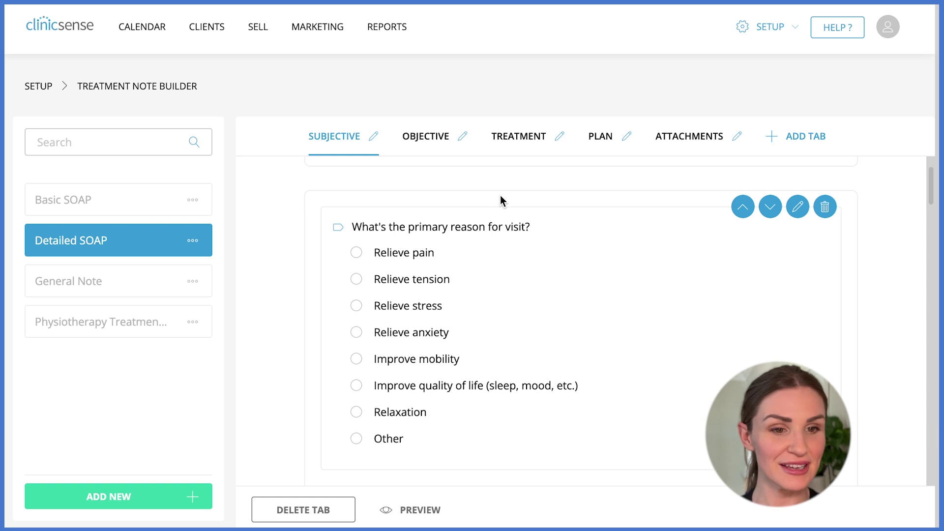
{"action": "scroll", "coordinate": [580, 295], "scroll_direction": "up", "scroll_amount": 1}
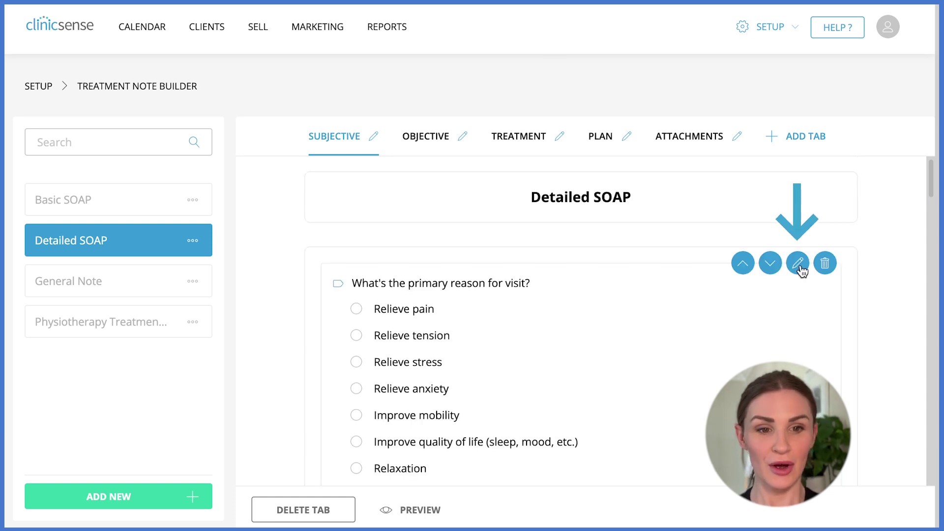
Delete the Relaxation answer from the primary-reason question and save Detailed SOAP
{"action": "left_click", "coordinate": [797, 230]}
{"action": "scroll", "coordinate": [652, 275], "scroll_direction": "down", "scroll_amount": 9}
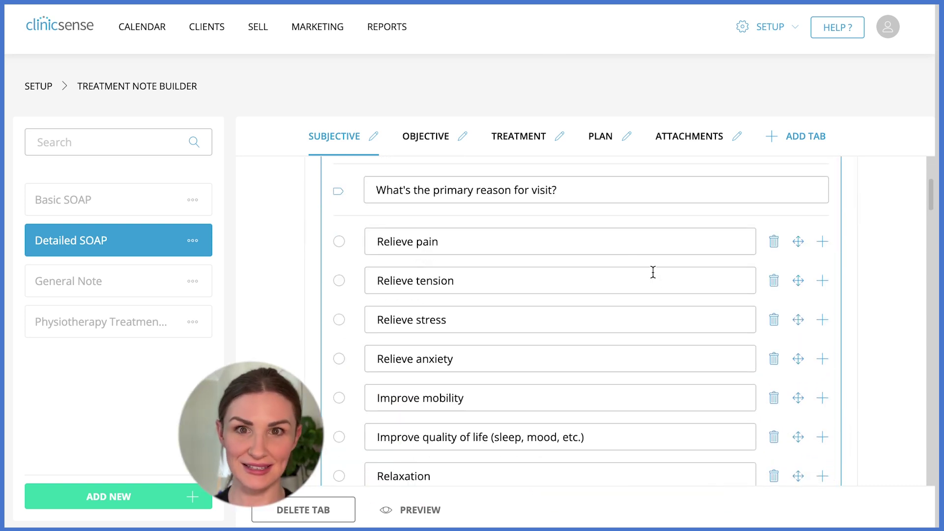
{"action": "left_click", "coordinate": [773, 403]}
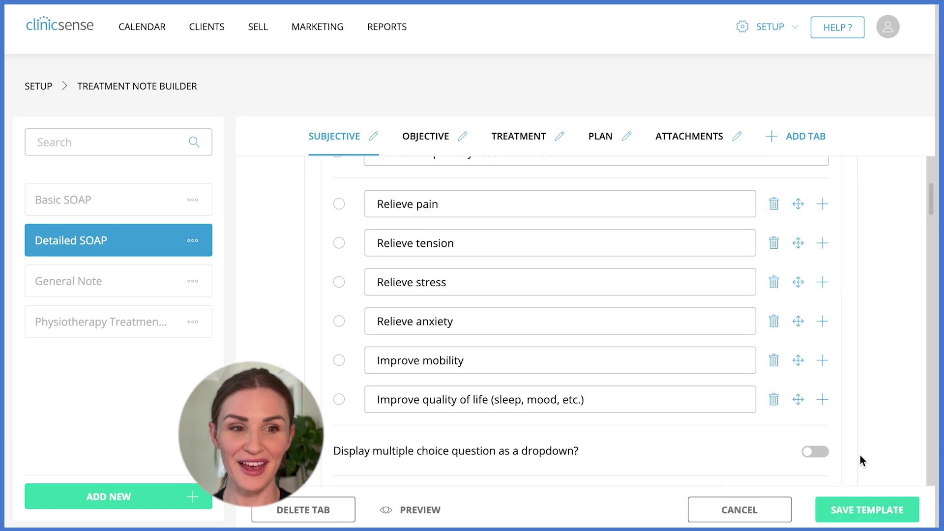
{"action": "left_click", "coordinate": [864, 510]}
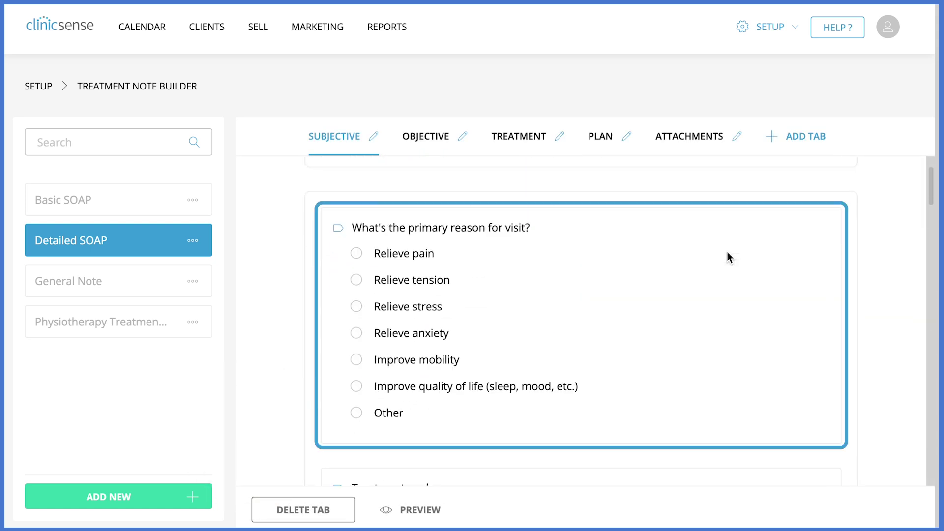
{"action": "scroll", "coordinate": [726, 252], "scroll_direction": "down", "scroll_amount": 7}
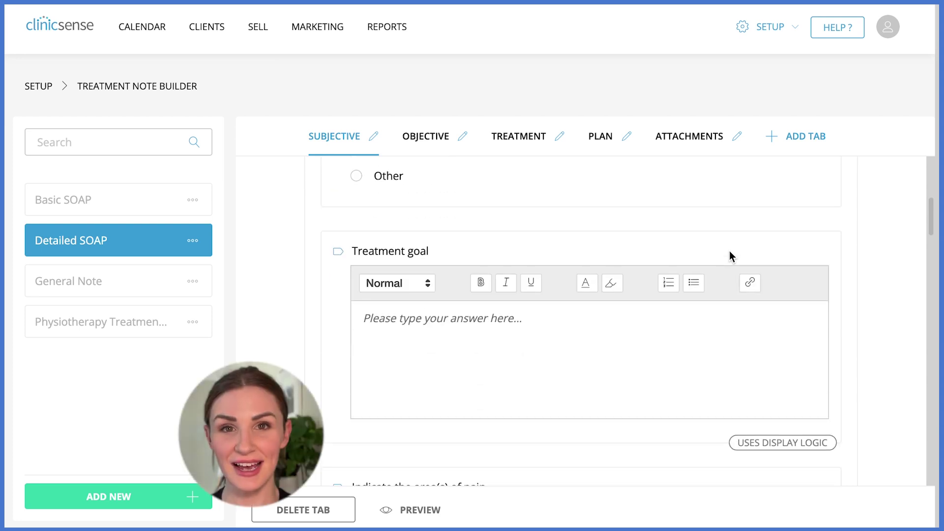
{"action": "scroll", "coordinate": [729, 252], "scroll_direction": "down", "scroll_amount": 10}
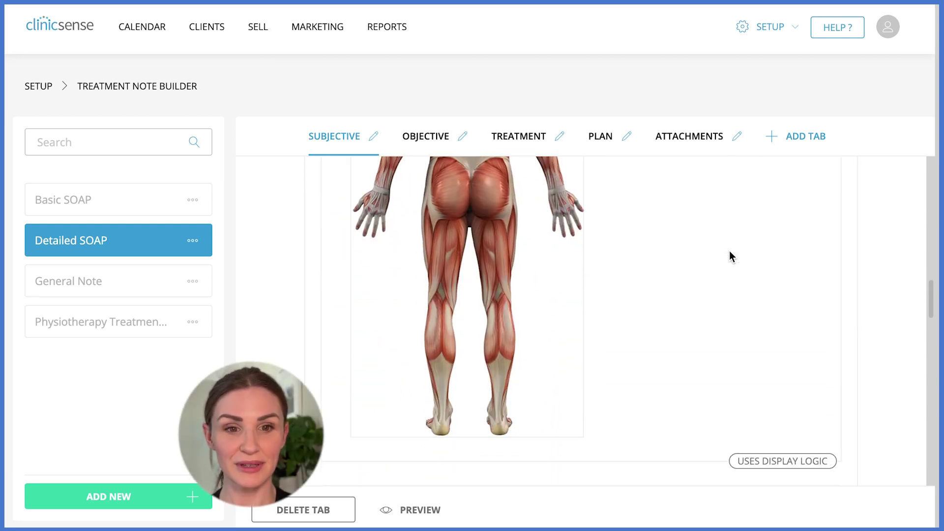
{"action": "scroll", "coordinate": [729, 252], "scroll_direction": "down", "scroll_amount": 16}
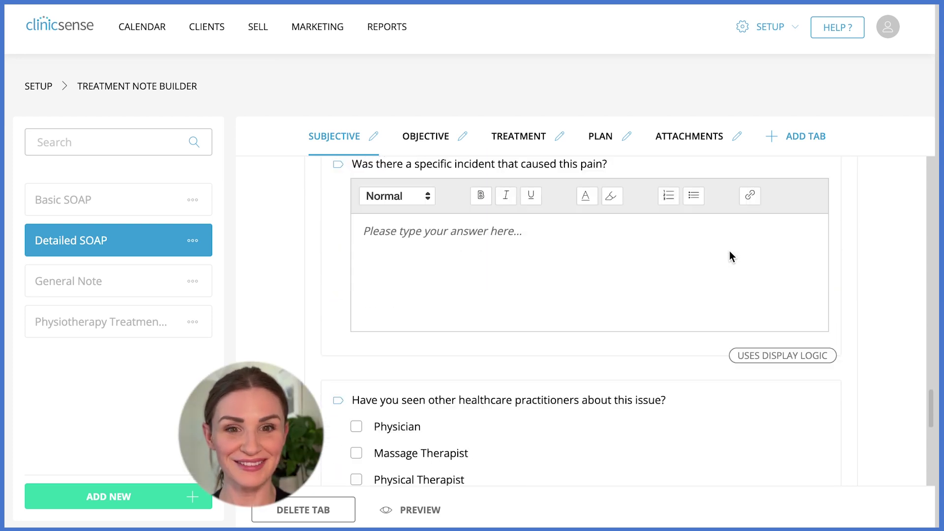
{"action": "scroll", "coordinate": [727, 251], "scroll_direction": "down", "scroll_amount": 1}
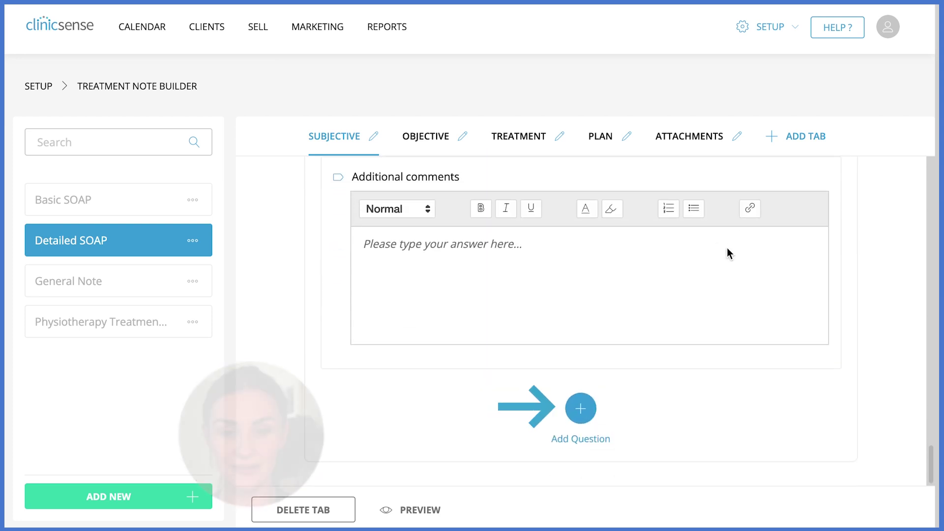
Append a short-answer question 'Why are you booking a massage today?' to Subjective and save it
{"action": "left_click", "coordinate": [580, 409]}
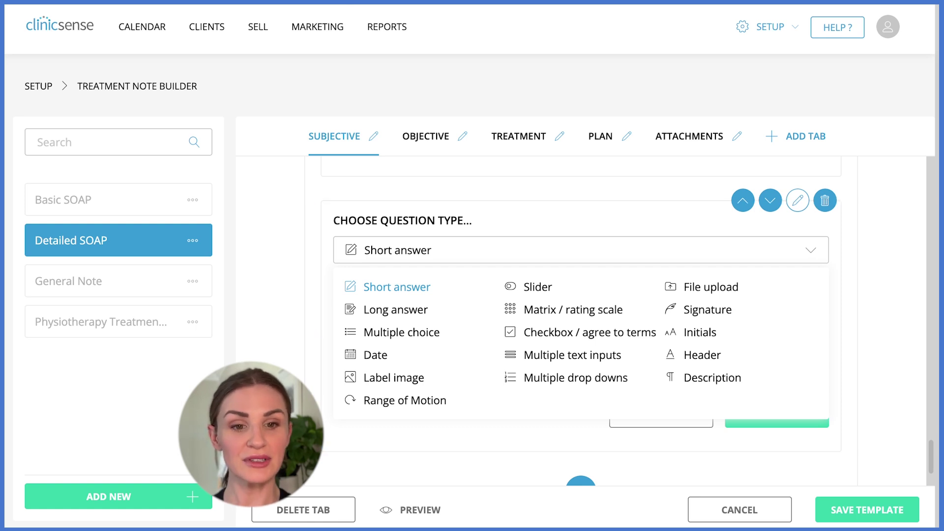
{"action": "scroll", "coordinate": [393, 281], "scroll_direction": "down", "scroll_amount": 1}
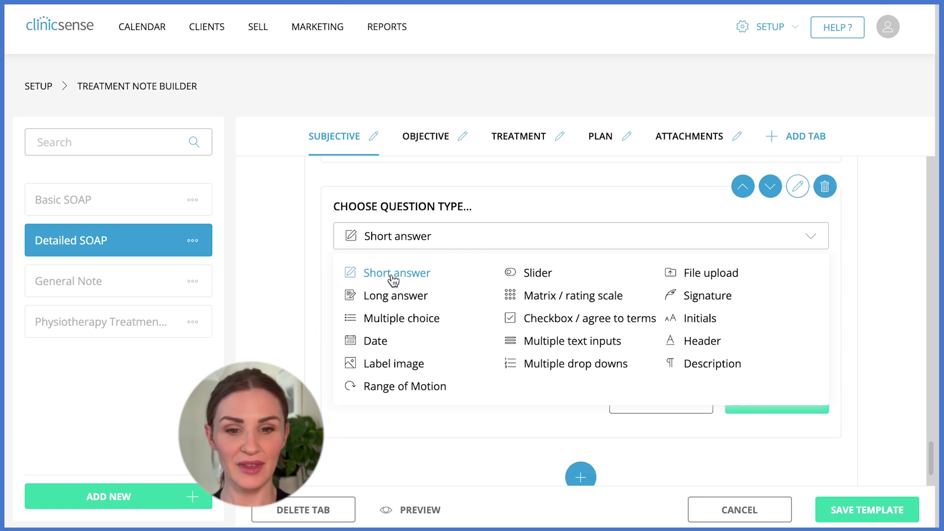
{"action": "left_click", "coordinate": [392, 277]}
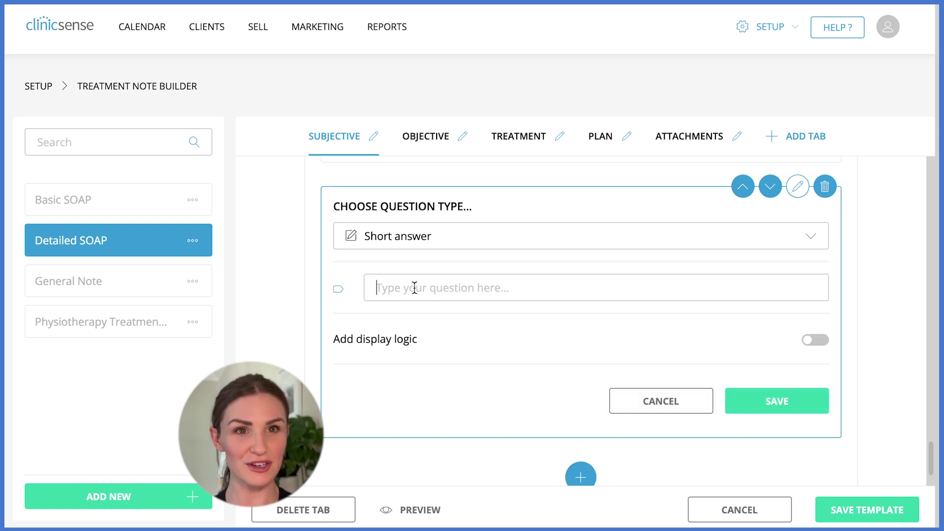
{"action": "type", "text": "W"}
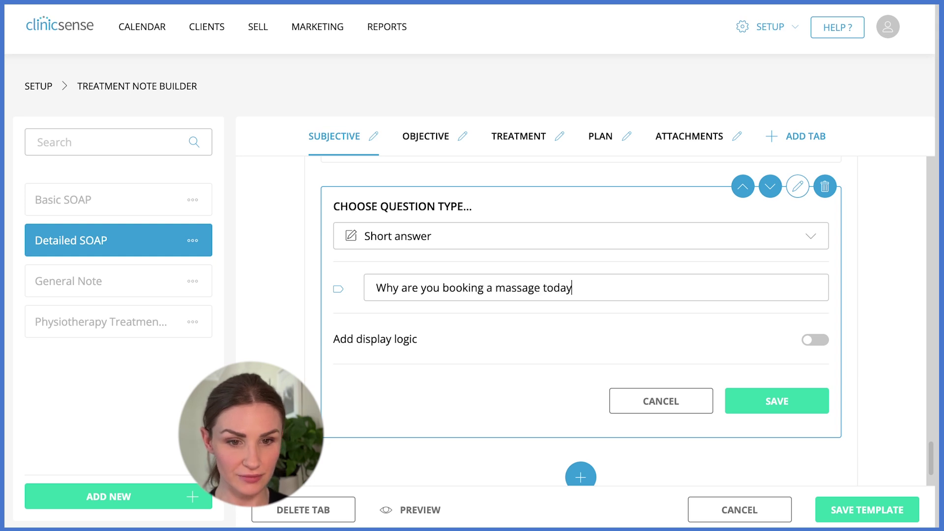
{"action": "left_click", "coordinate": [755, 407]}
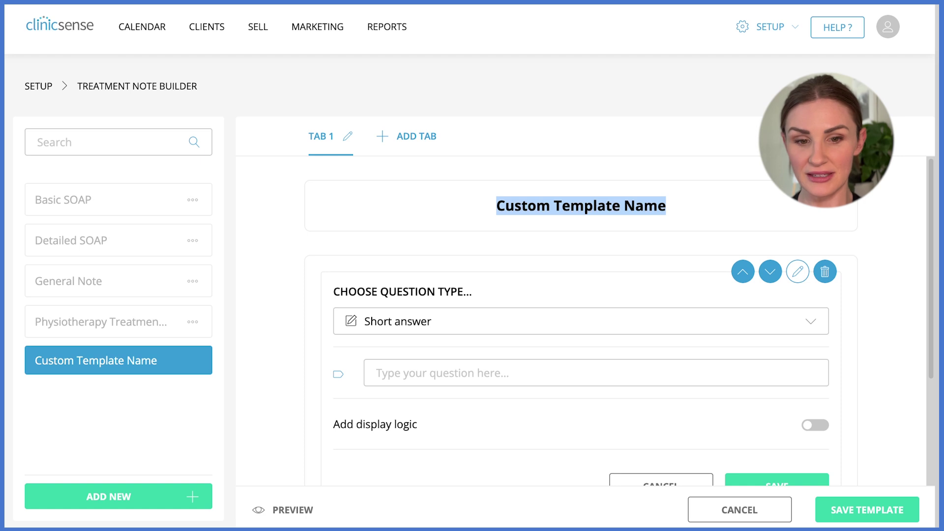
Create 'Prenatal Massage Template' with the question 'When are you due?' and save it
{"action": "type", "text": "Prenatal Massage"}
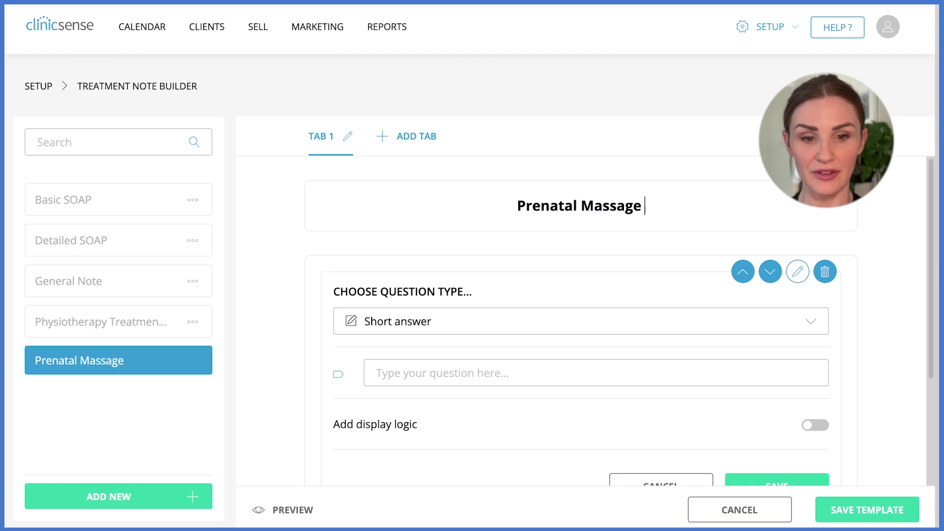
{"action": "type", "text": " Template"}
{"action": "left_click", "coordinate": [596, 372]}
{"action": "type", "text": "When are you due?"}
{"action": "left_click", "coordinate": [779, 468]}
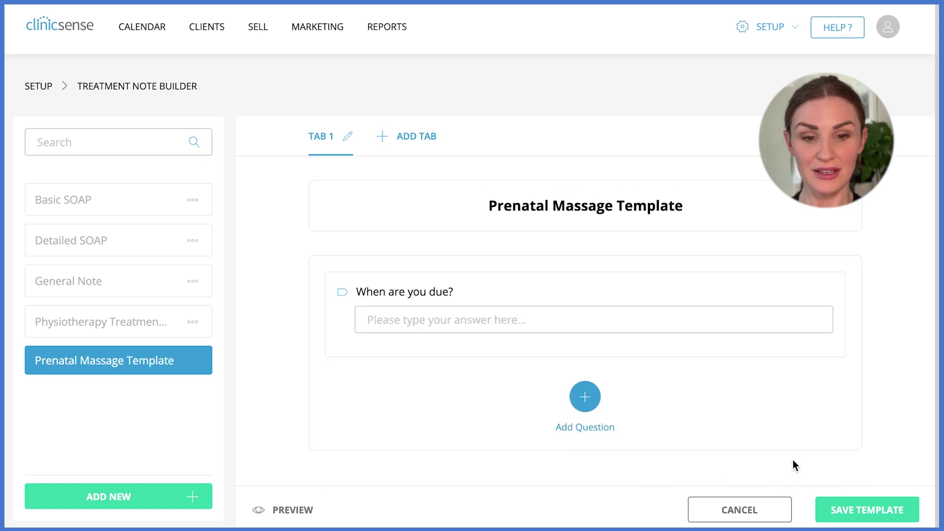
Duplicate General Note as 'Sports Therapy Massage' and save the new template
{"action": "left_click", "coordinate": [193, 282]}
{"action": "left_click", "coordinate": [252, 341]}
{"action": "triple_click", "coordinate": [572, 199]}
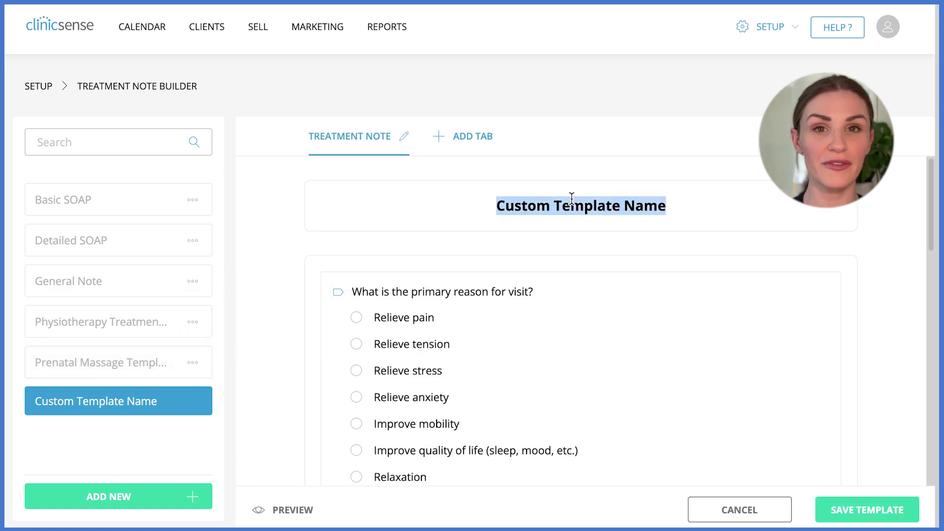
{"action": "type", "text": "Spots"}
{"action": "type", "text": "ts Therapy Massage"}
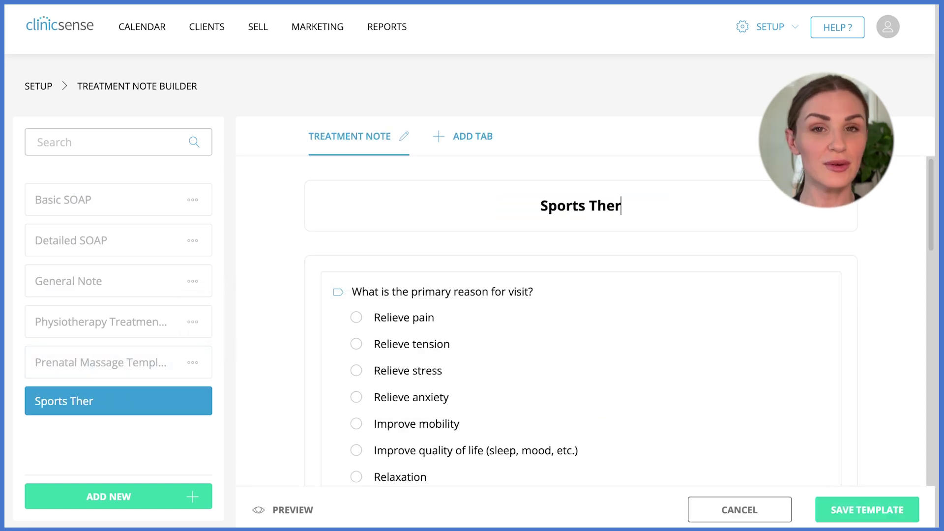
{"action": "left_click", "coordinate": [726, 500]}
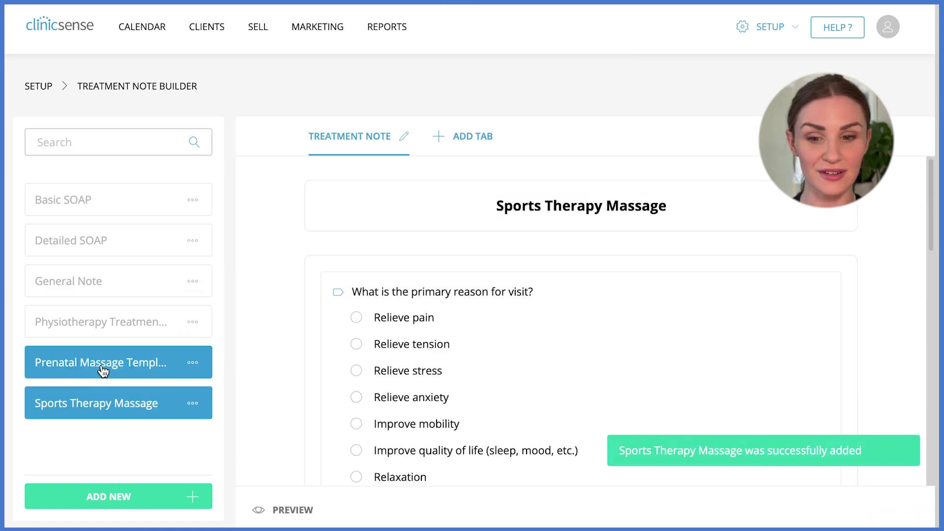